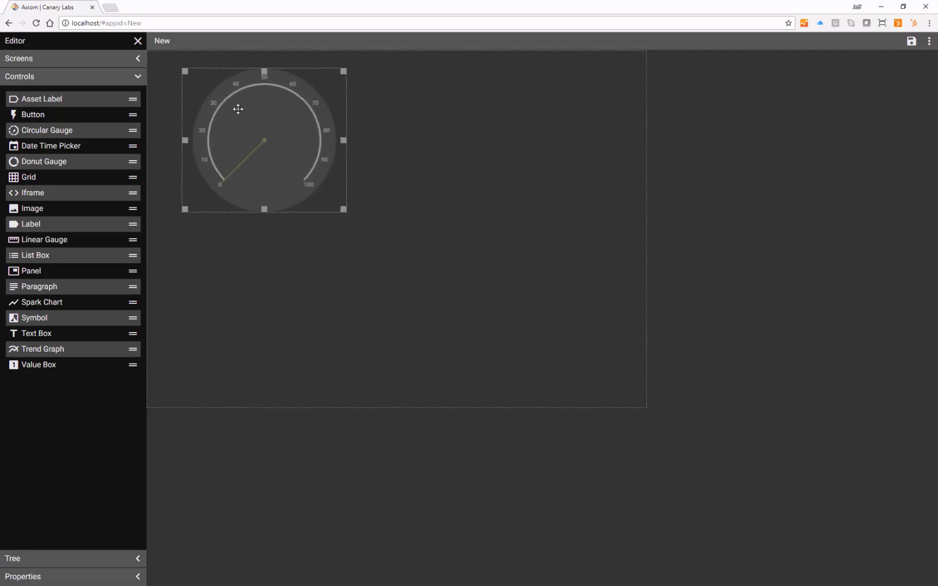
# - Rename the circular gauge as CircularGaugePerformance in its properties
pyautogui.click(138, 578)
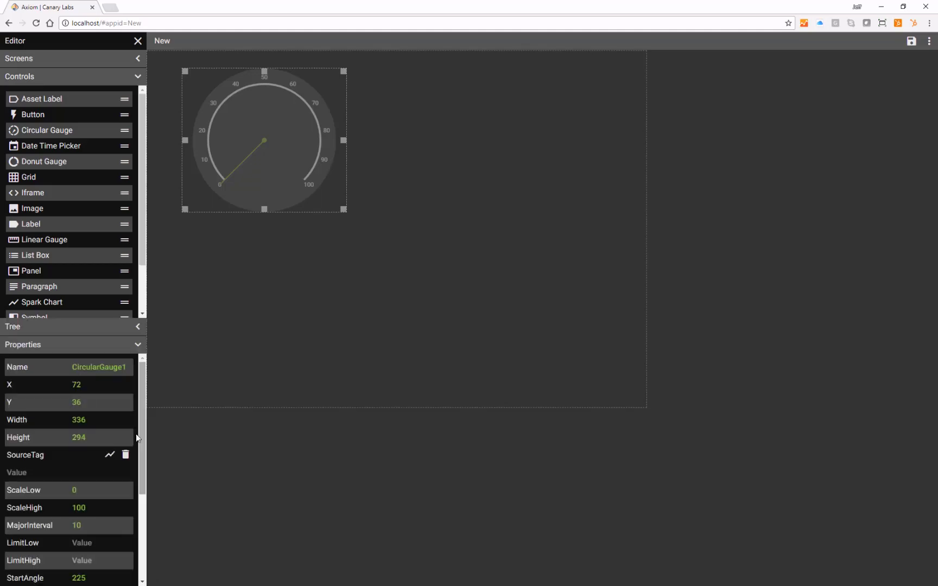
pyautogui.click(137, 76)
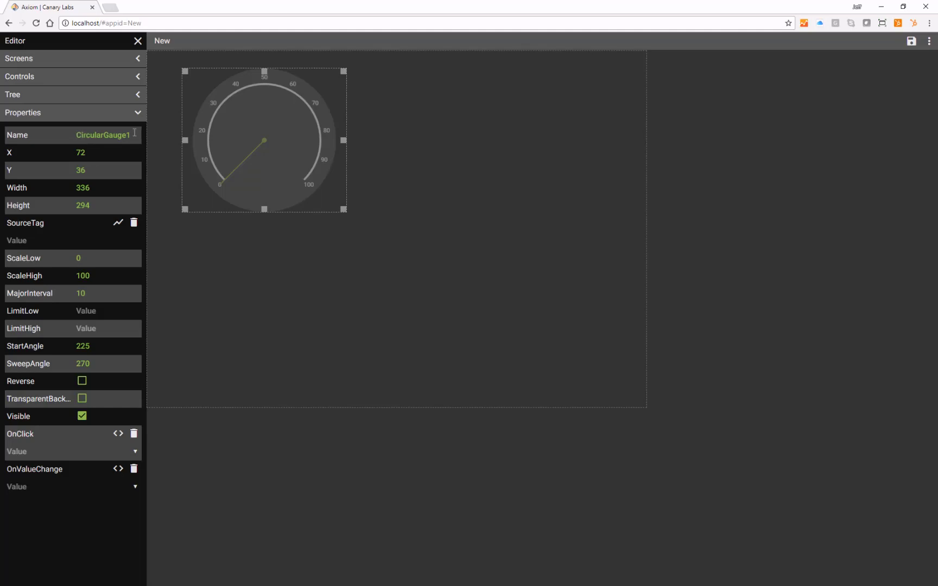
pyautogui.moveTo(128, 133); pyautogui.dragTo(132, 133)
pyautogui.write('Performance')
pyautogui.press('Tab')
# - Position the gauge at X 50 and Y 50, and set its width and height to 350
pyautogui.write('50')
pyautogui.press('Tab')
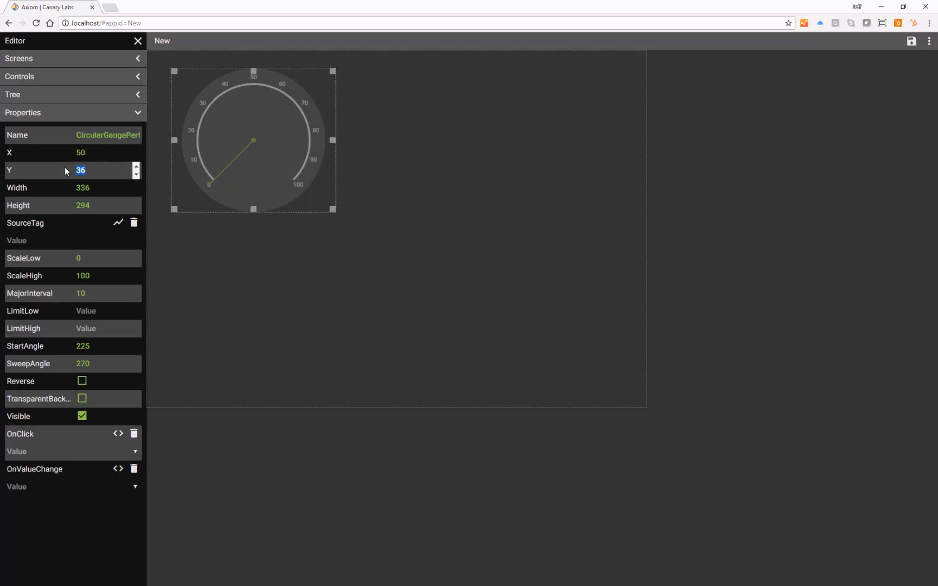
pyautogui.press('Return')
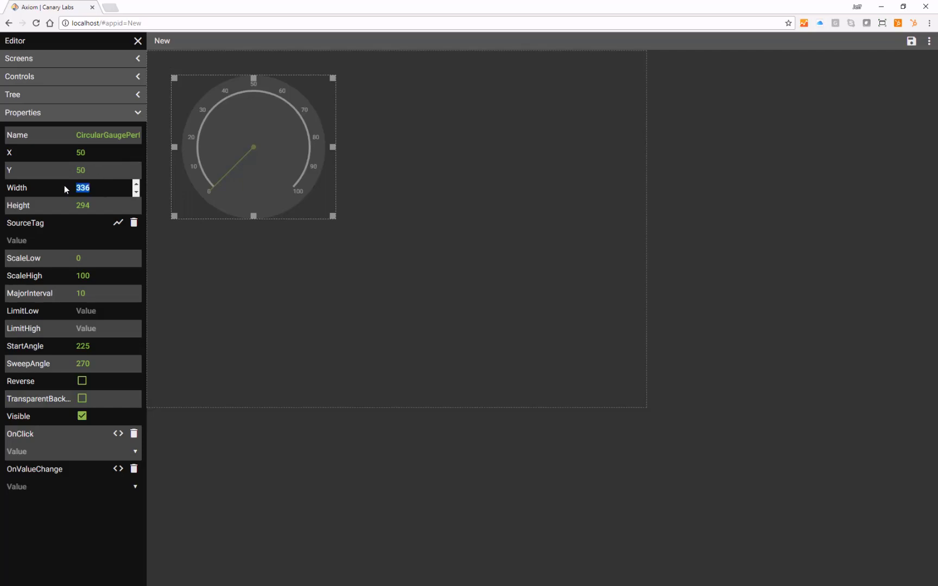
pyautogui.write('350')
pyautogui.press('Tab')
pyautogui.write('35')
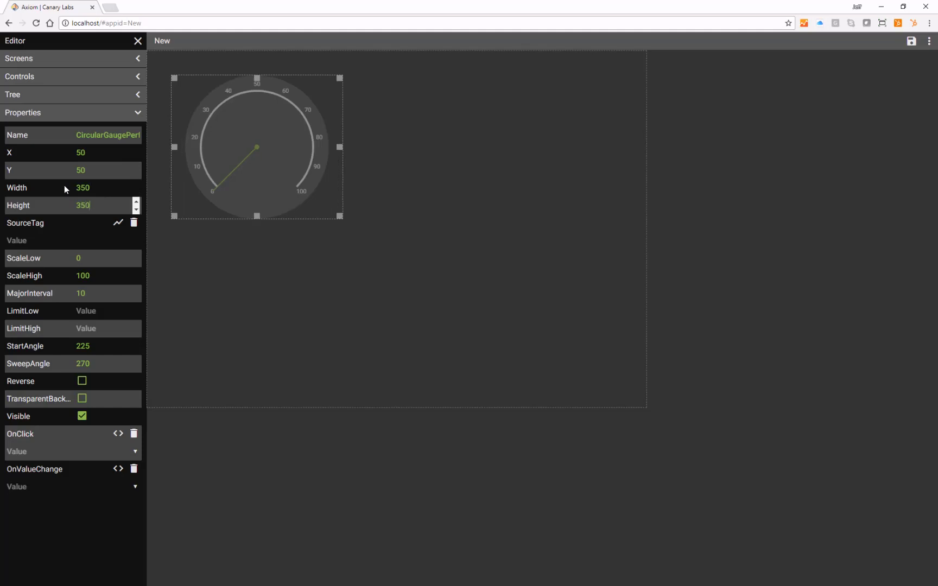
pyautogui.write('0')
pyautogui.click(173, 239)
pyautogui.click(215, 226)
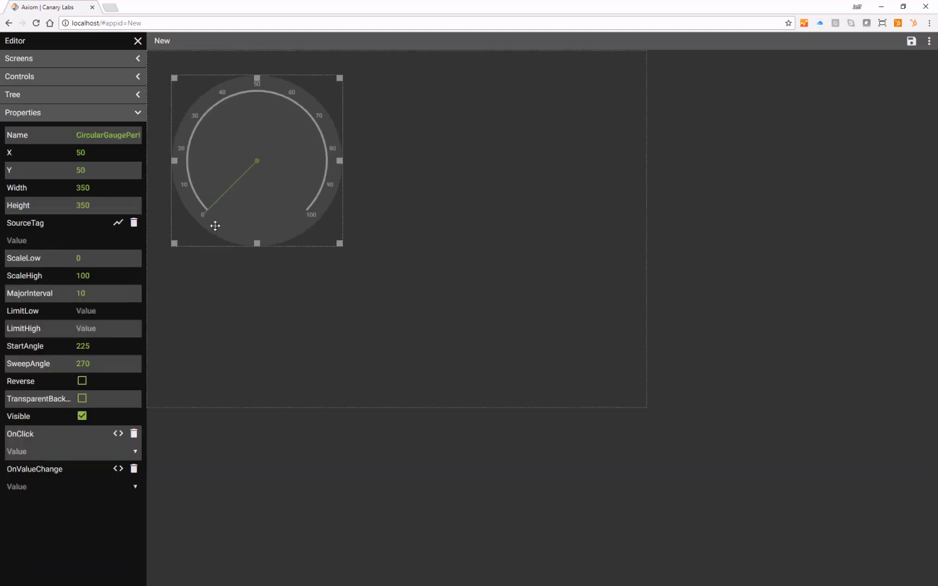
# - Resize the gauge from its lower-left corner, finishing at about 294 wide and 288 high
pyautogui.moveTo(174, 241); pyautogui.dragTo(163, 254)
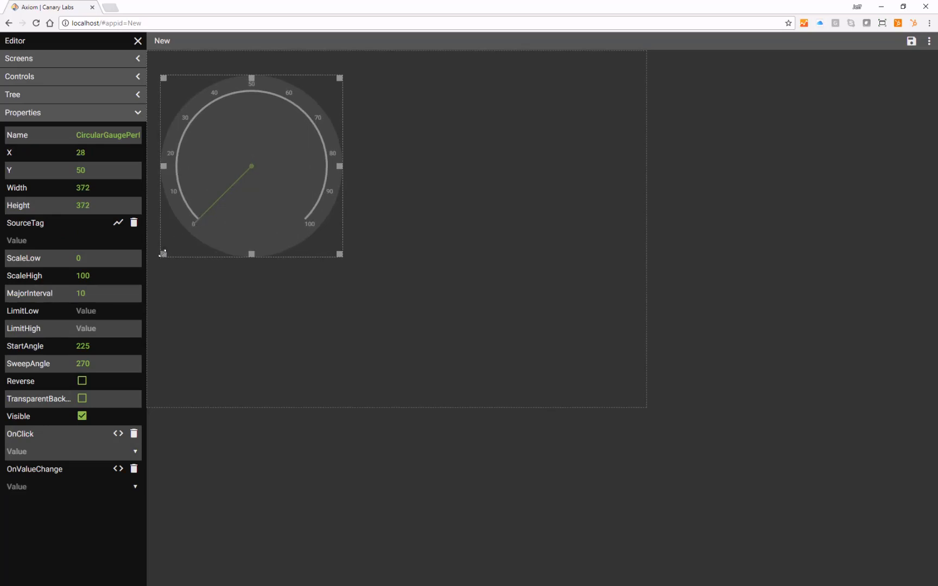
pyautogui.moveTo(162, 254); pyautogui.dragTo(200, 217)
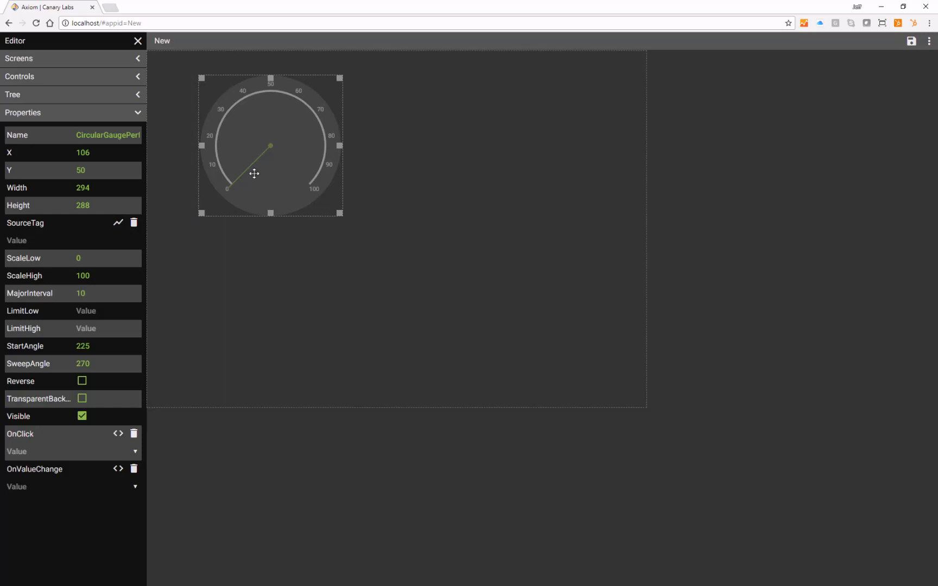
# - Search the tags for diagnostics and assign {Diagnostics}.Sys.CPU Usage Total as the gauge's SourceTag, checking the full tag path
pyautogui.click(118, 222)
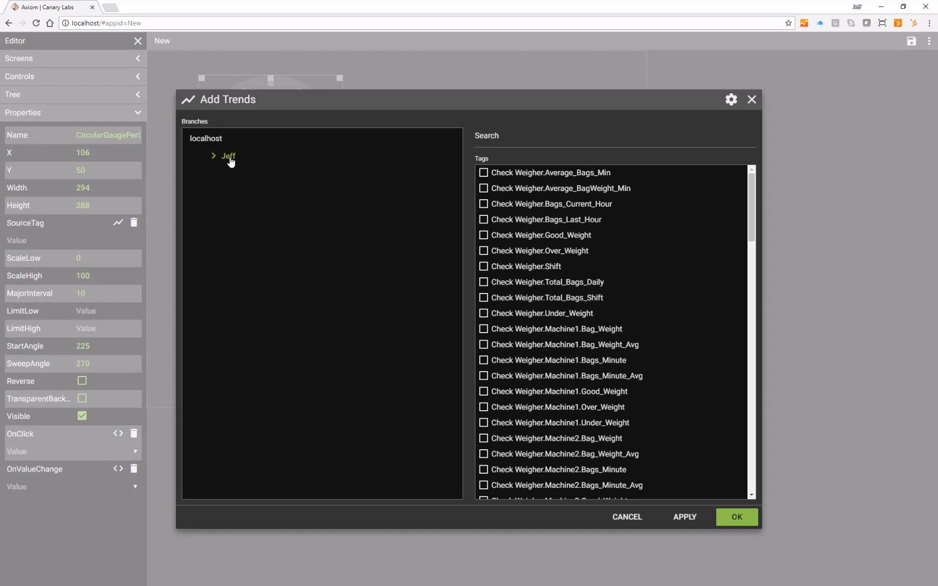
pyautogui.click(528, 139)
pyautogui.write('diagnostic')
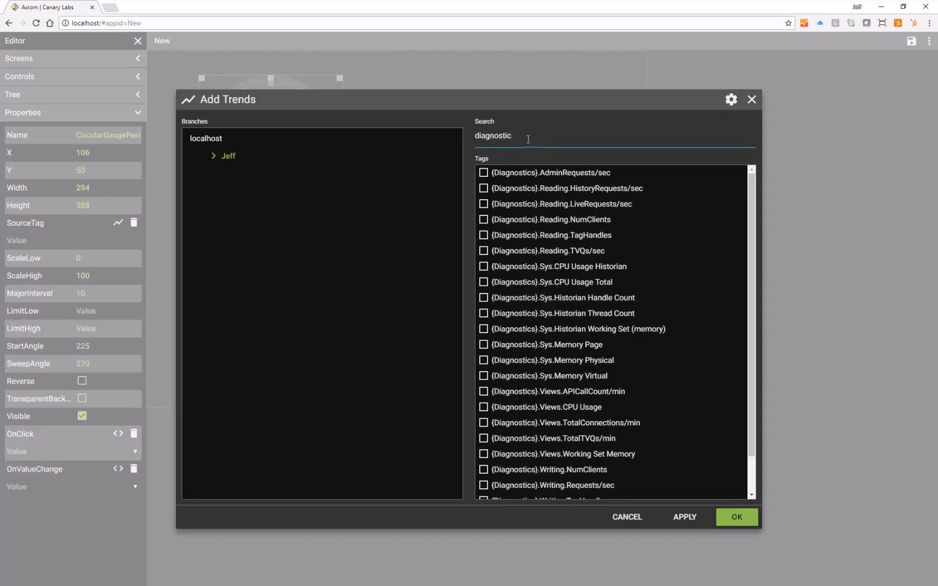
pyautogui.write('s')
pyautogui.click(483, 282)
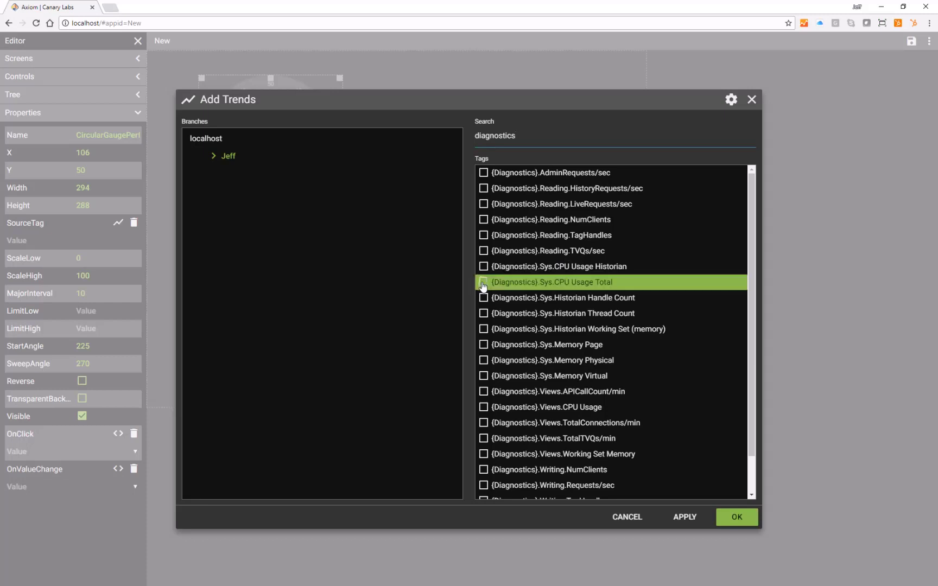
pyautogui.click(736, 518)
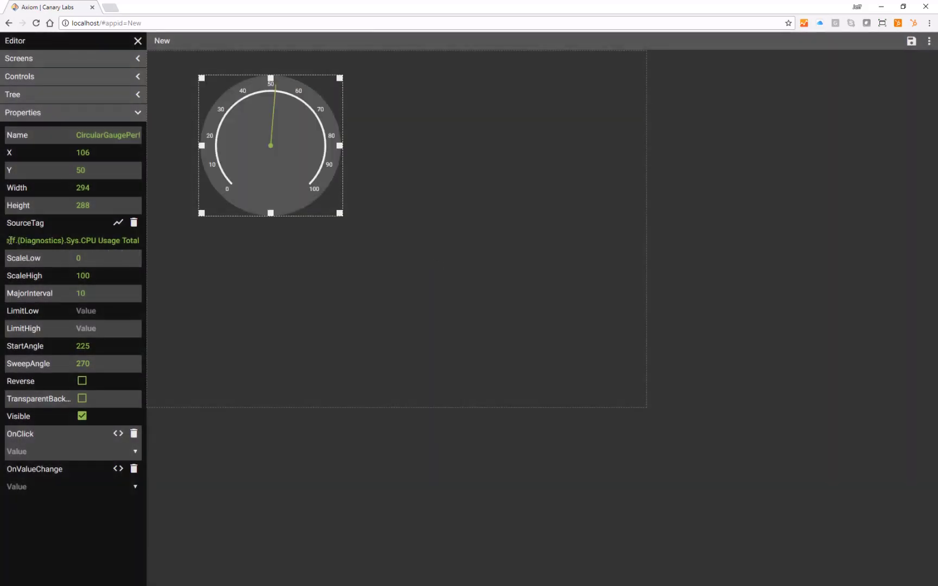
pyautogui.click(138, 241)
pyautogui.moveTo(137, 241); pyautogui.dragTo(4, 243)
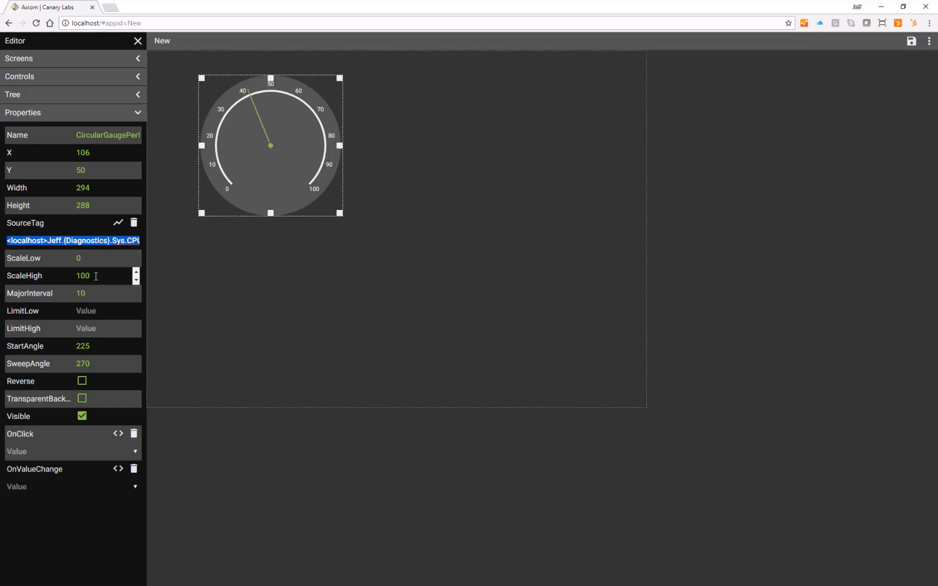
# - Set the gauge's ScaleHigh to 80
pyautogui.doubleClick(83, 276)
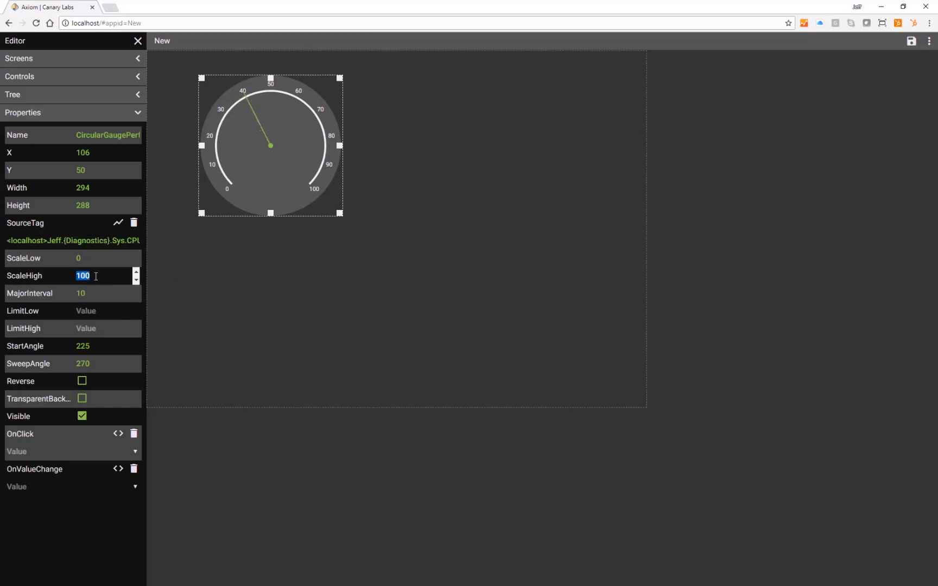
pyautogui.write('80')
pyautogui.click(122, 299)
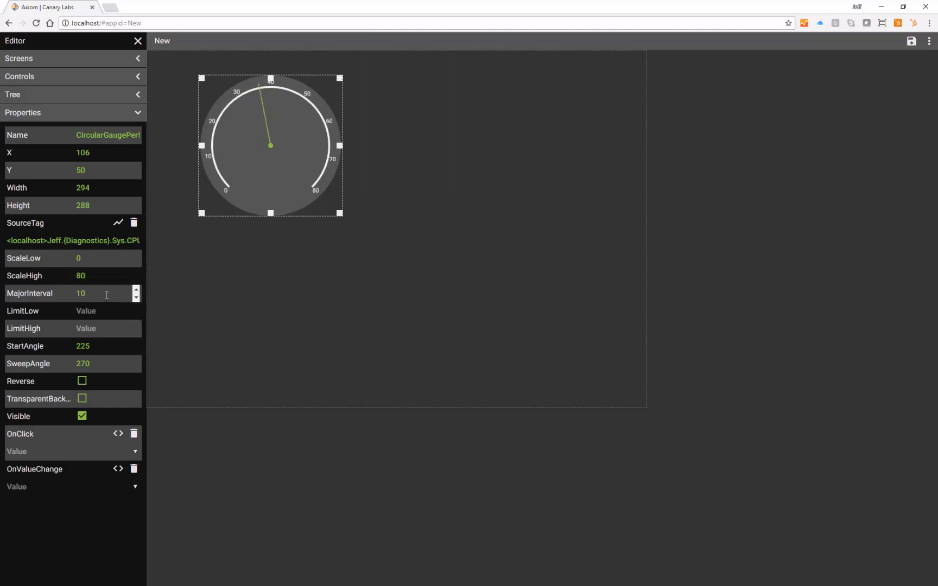
# - Set the gauge's MajorInterval to 25 and its ScaleHigh to 100
pyautogui.moveTo(94, 295); pyautogui.dragTo(68, 292)
pyautogui.write('25')
pyautogui.press('Return')
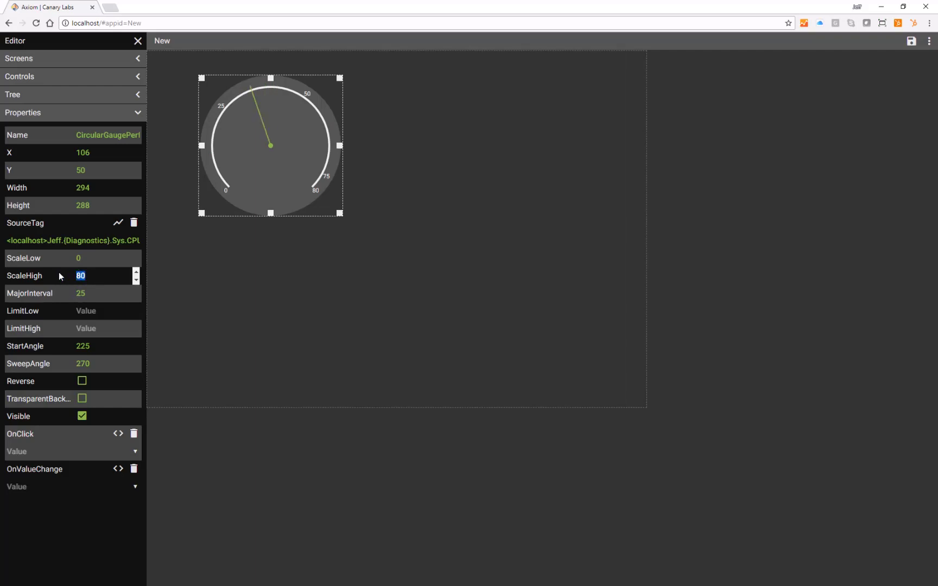
pyautogui.write('0')
pyautogui.press('Return')
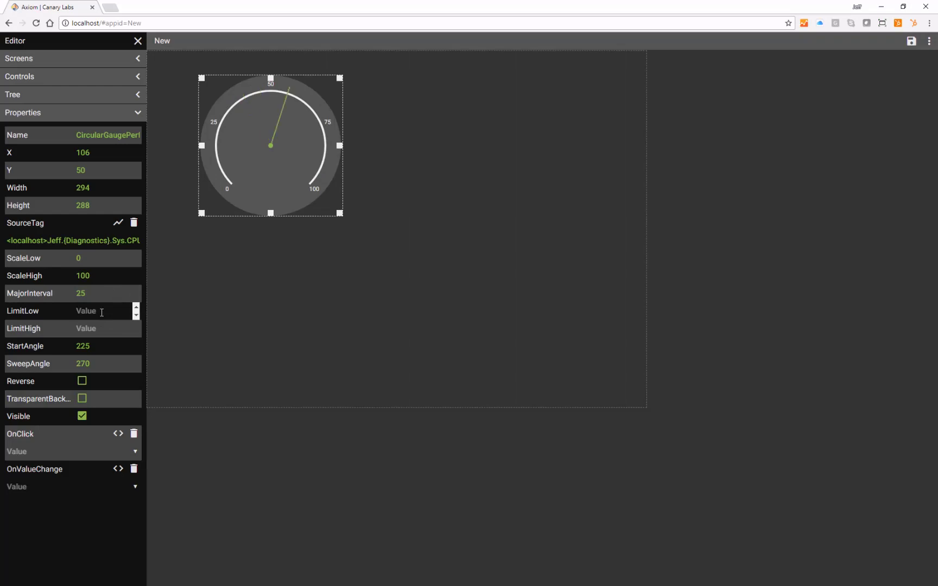
# - Set the gauge's LimitLow to 15 and its LimitHigh to 85
pyautogui.write('15')
pyautogui.click(103, 334)
pyautogui.write('85')
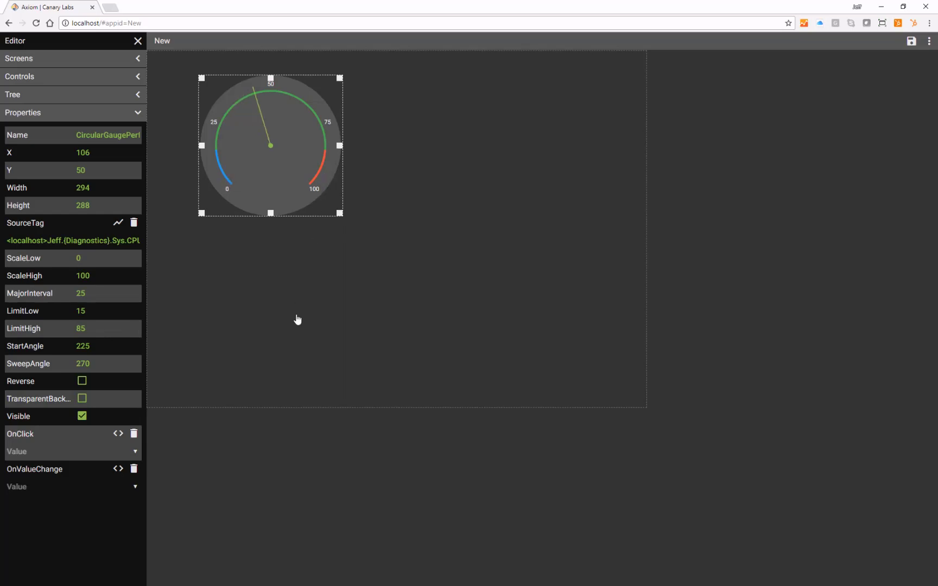
# - Set the gauge's StartAngle to 0, and turn its Reverse option on and back off
pyautogui.click(95, 347)
pyautogui.press('Return')
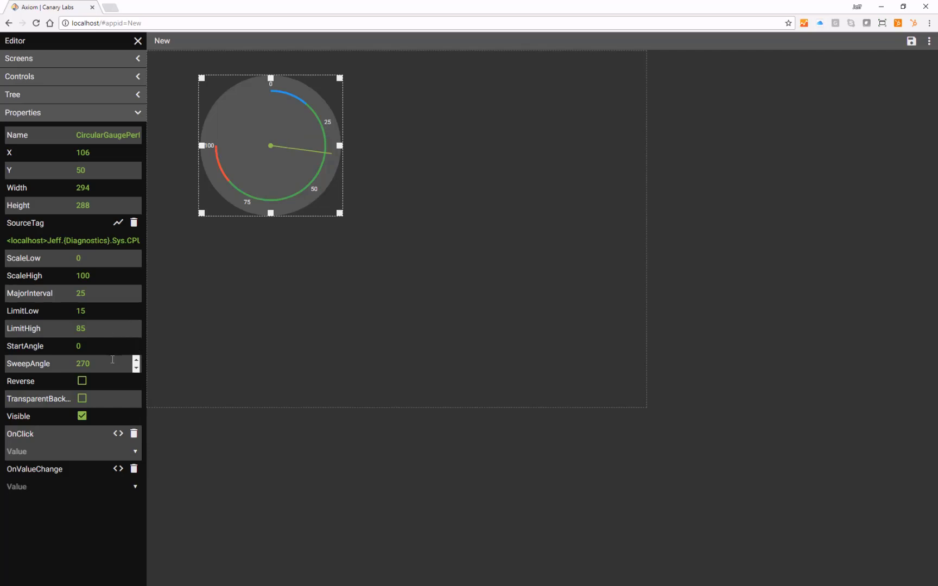
pyautogui.click(82, 382)
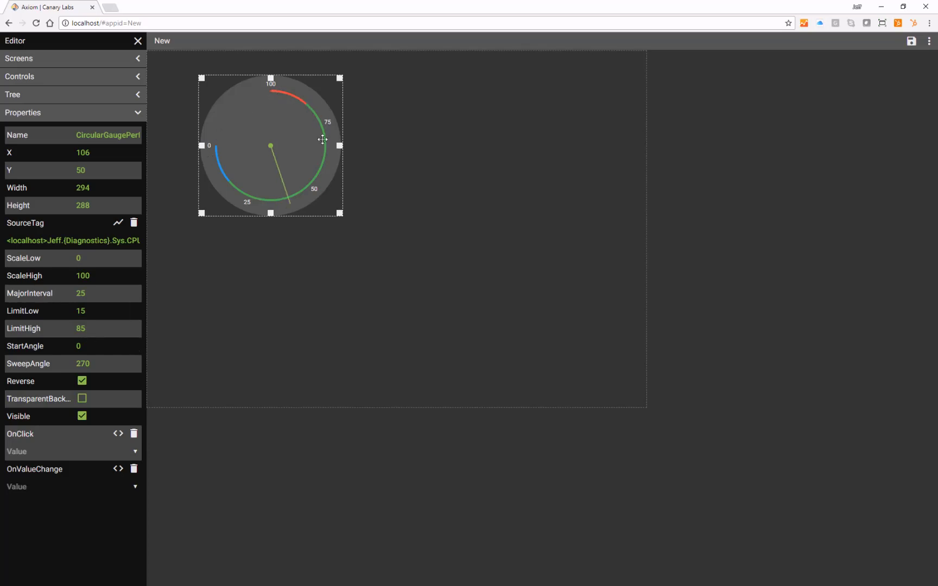
pyautogui.click(83, 381)
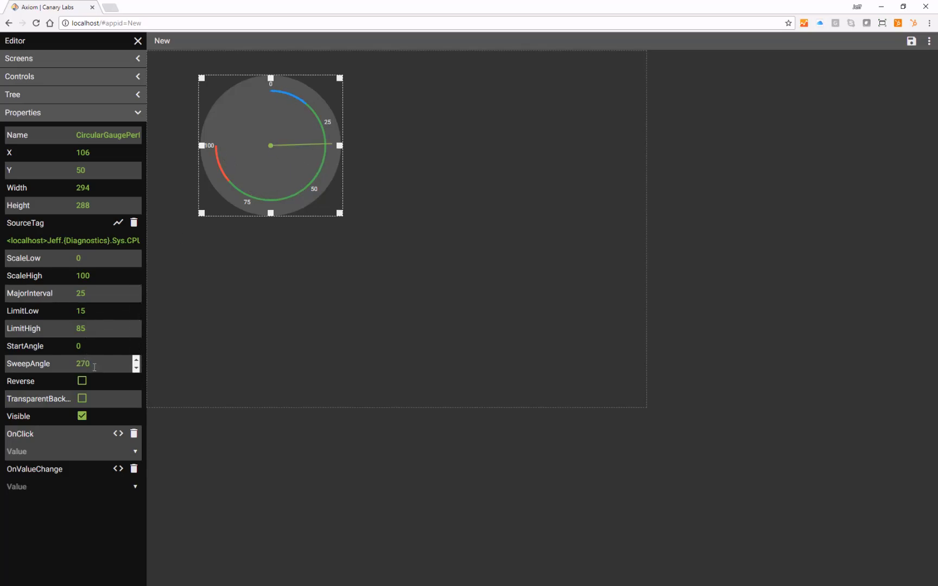
# - Set the gauge's SweepAngle to 180 and its StartAngle to 270
pyautogui.moveTo(95, 363); pyautogui.dragTo(55, 364)
pyautogui.write('180')
pyautogui.press('Return')
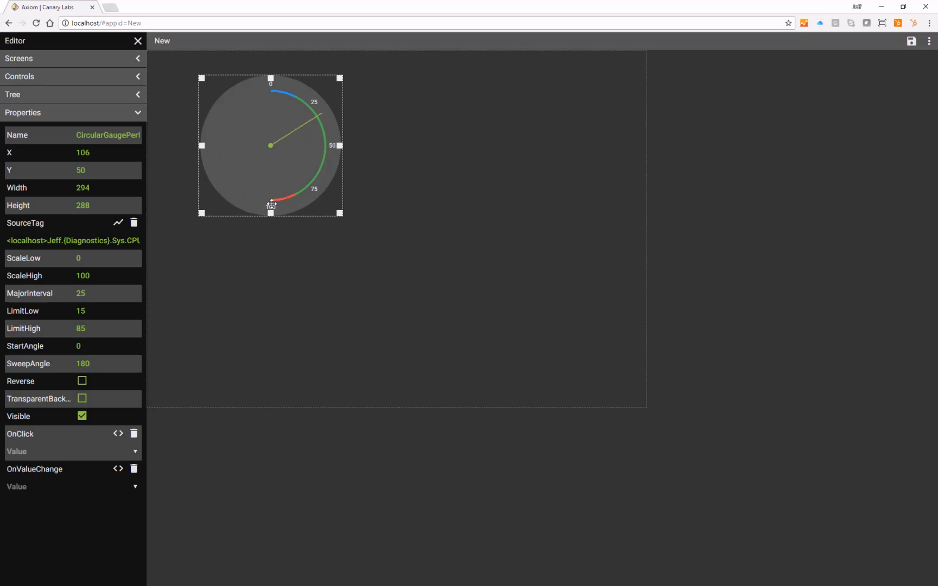
pyautogui.click(87, 347)
pyautogui.moveTo(88, 347); pyautogui.dragTo(64, 343)
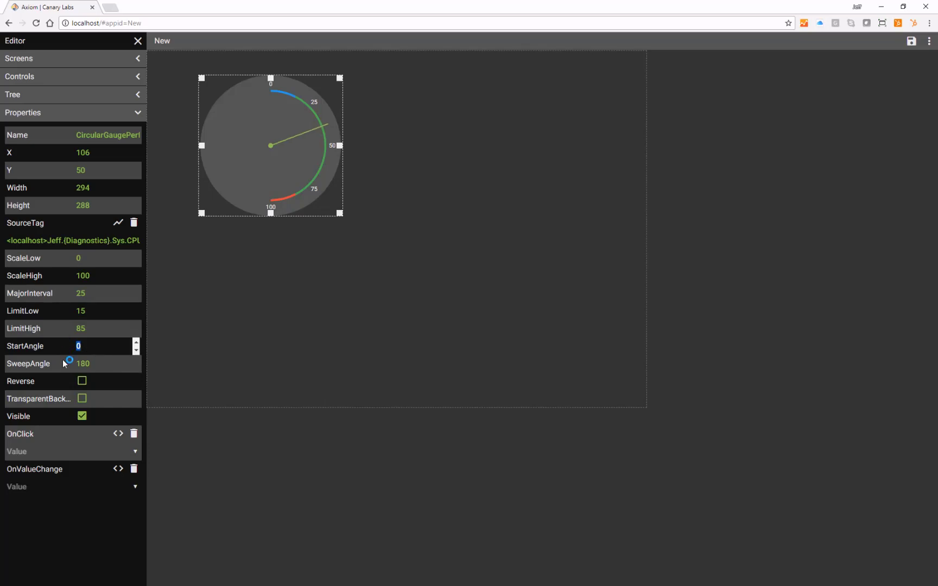
pyautogui.write('270')
pyautogui.press('Return')
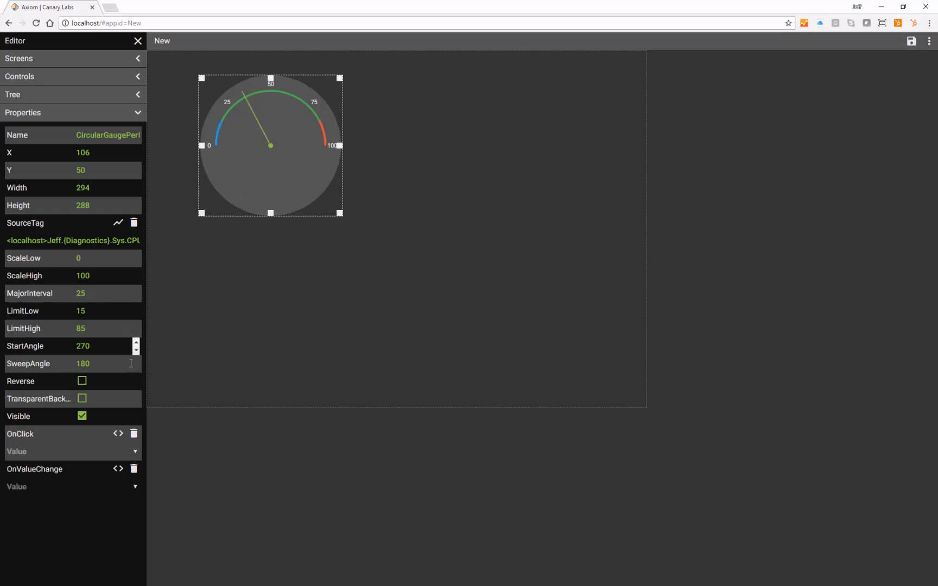
# - Turn the gauge's transparent background on and back off
pyautogui.click(83, 399)
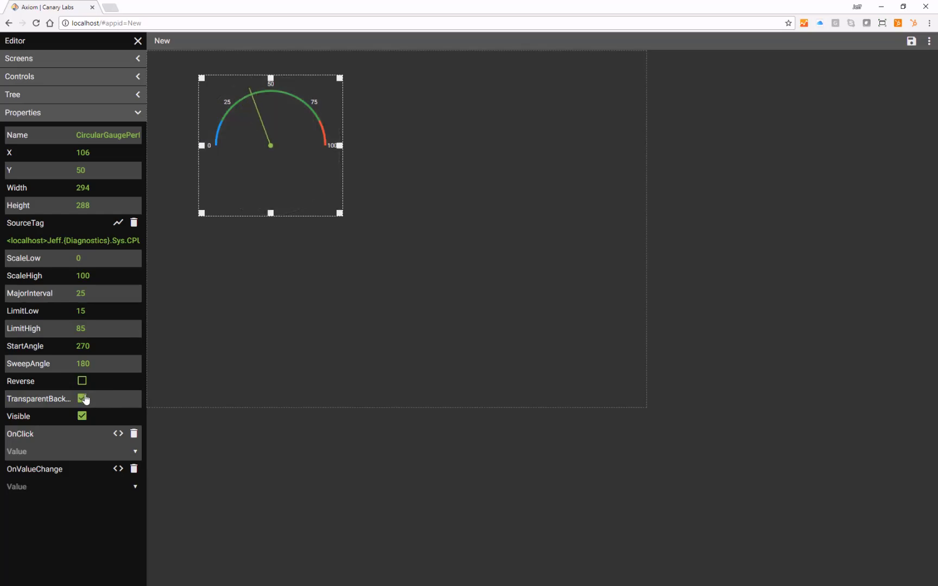
pyautogui.click(83, 399)
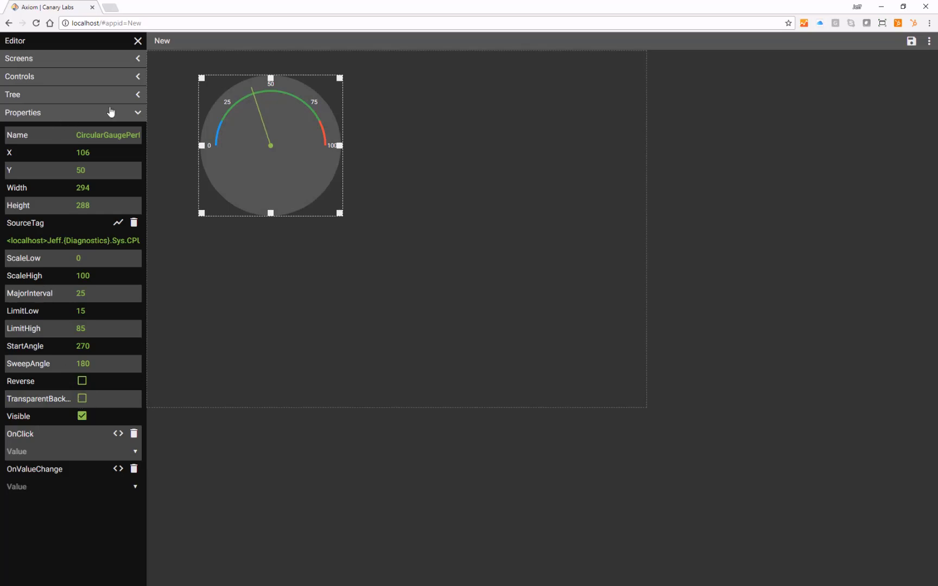
# - Add a second circular gauge inside the lower half of the first and assign {Diagnostics}.Sys.CPU Usage Historian as its SourceTag
pyautogui.click(137, 77)
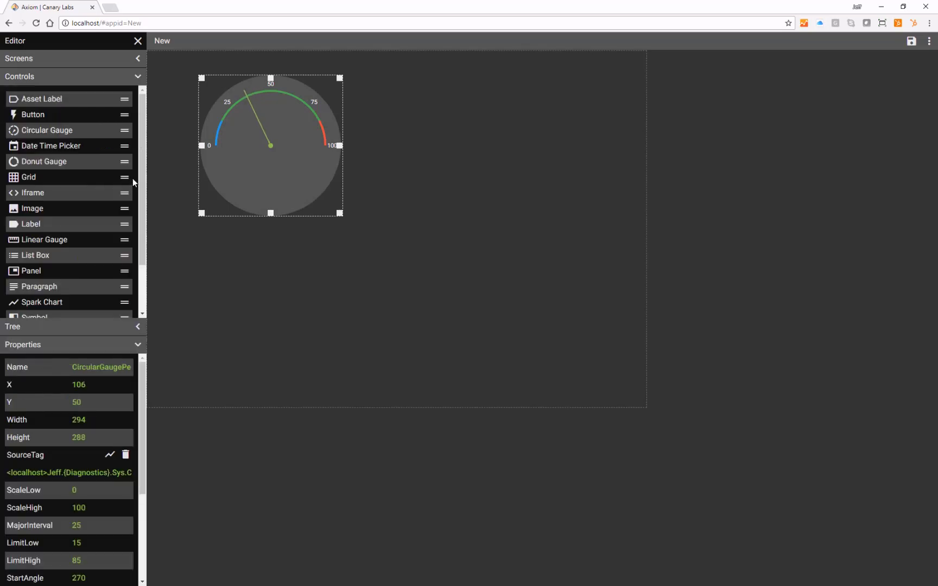
pyautogui.moveTo(126, 129); pyautogui.dragTo(277, 193)
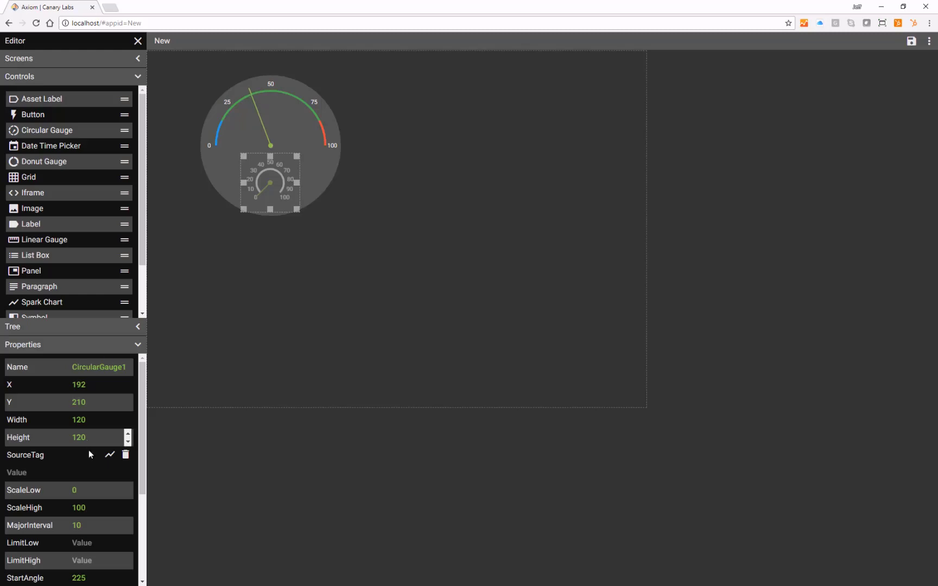
pyautogui.click(109, 455)
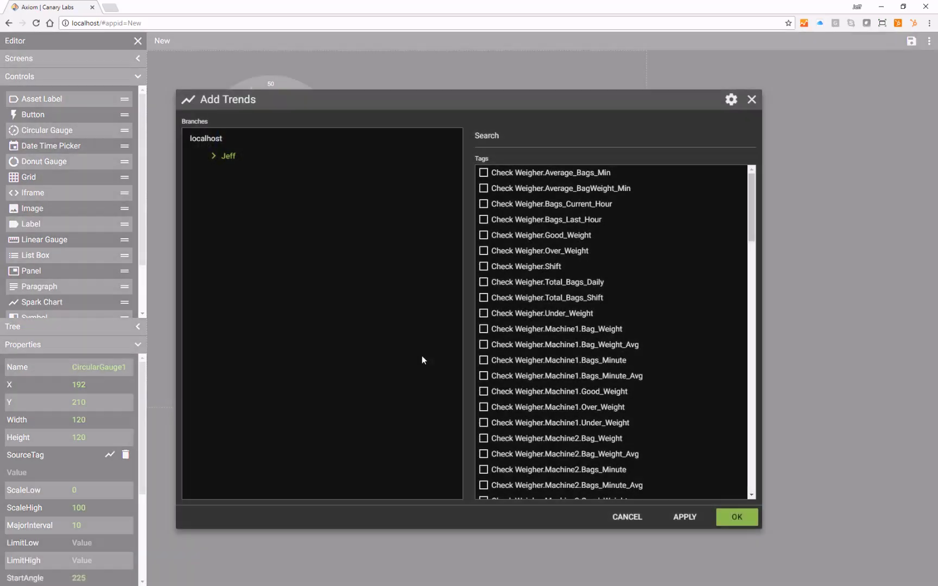
pyautogui.click(520, 136)
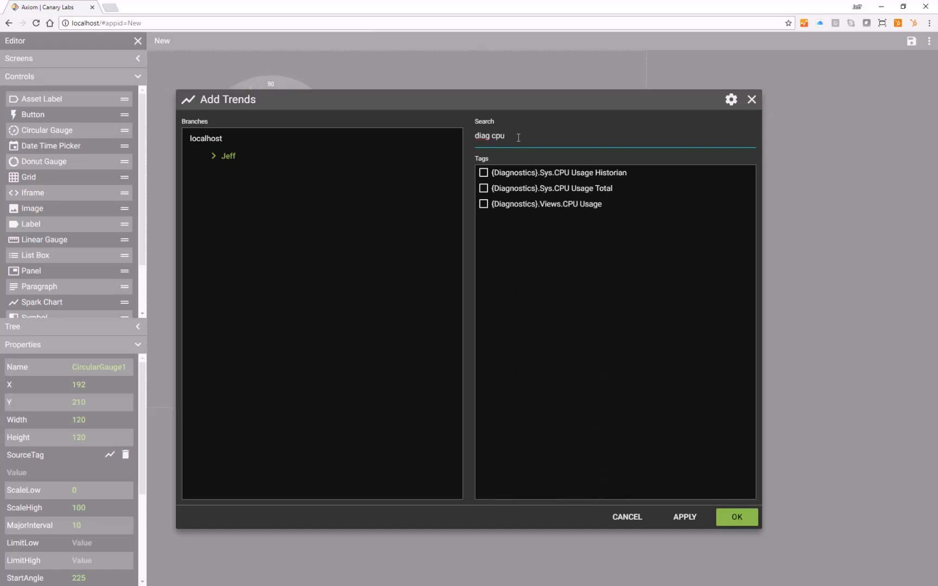
pyautogui.click(484, 178)
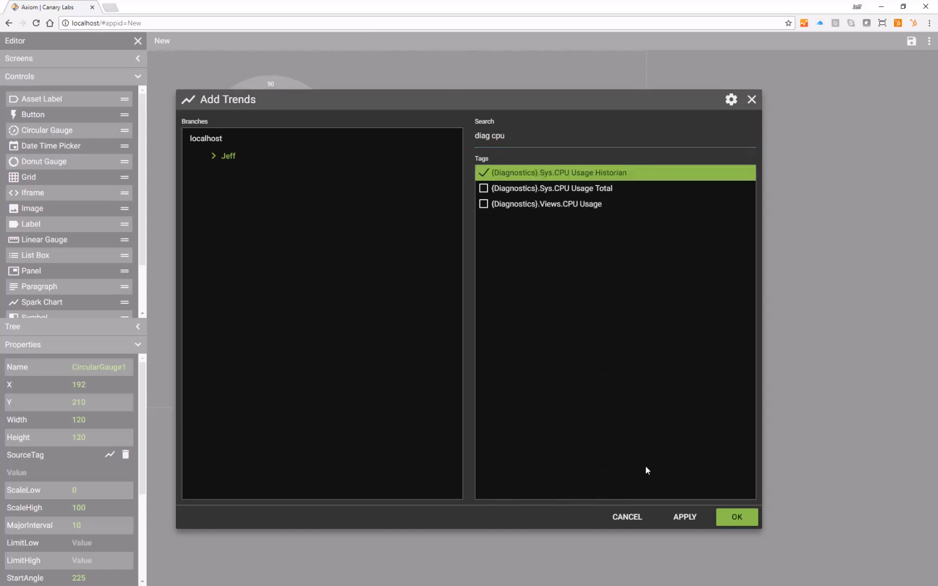
pyautogui.click(727, 518)
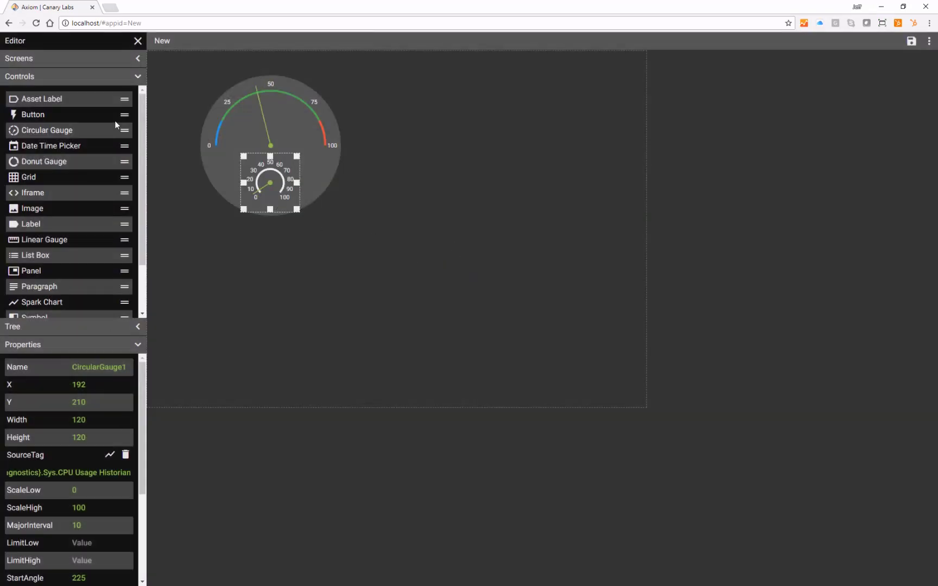
# - Set the small gauge's ScaleHigh to 20 and its MajorInterval to 5
pyautogui.click(138, 77)
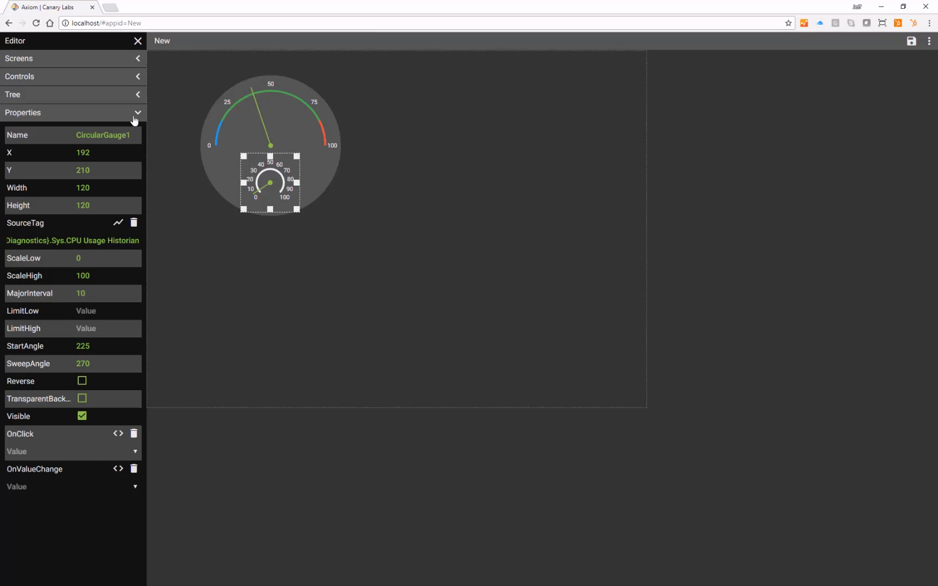
pyautogui.doubleClick(97, 276)
pyautogui.write('20')
pyautogui.press('Return')
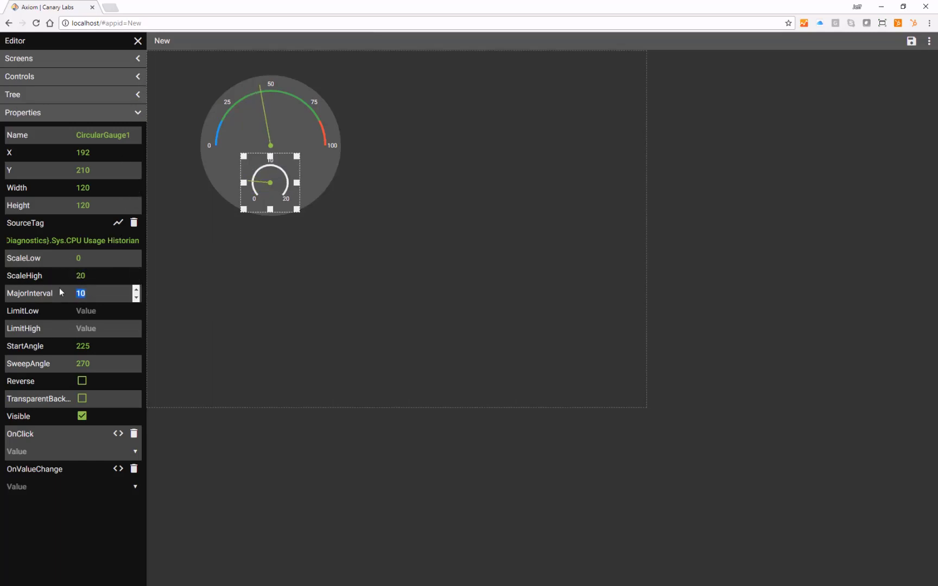
pyautogui.write('5')
pyautogui.press('Return')
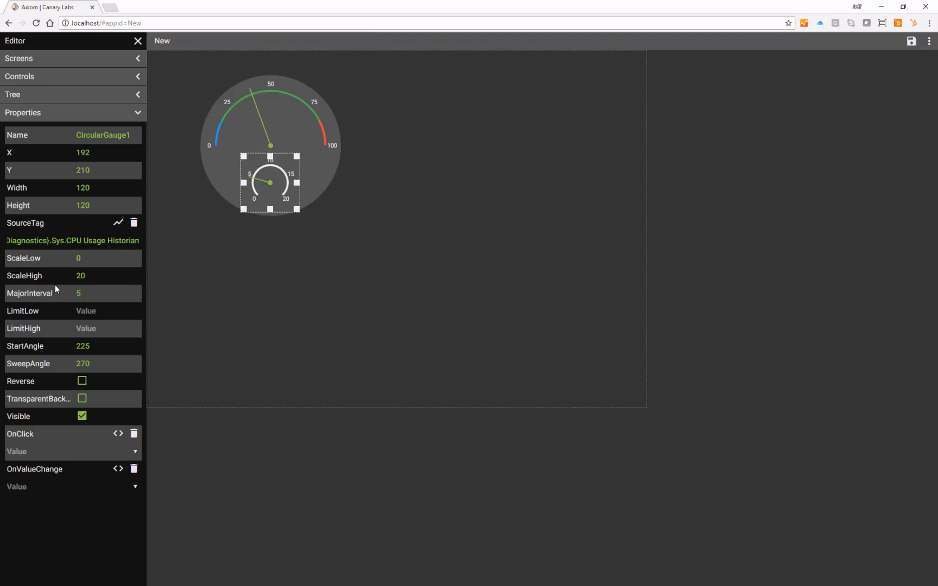
# - Reposition the small gauge within the lower half of the large one, at X 194 and Y 208
pyautogui.click(356, 209)
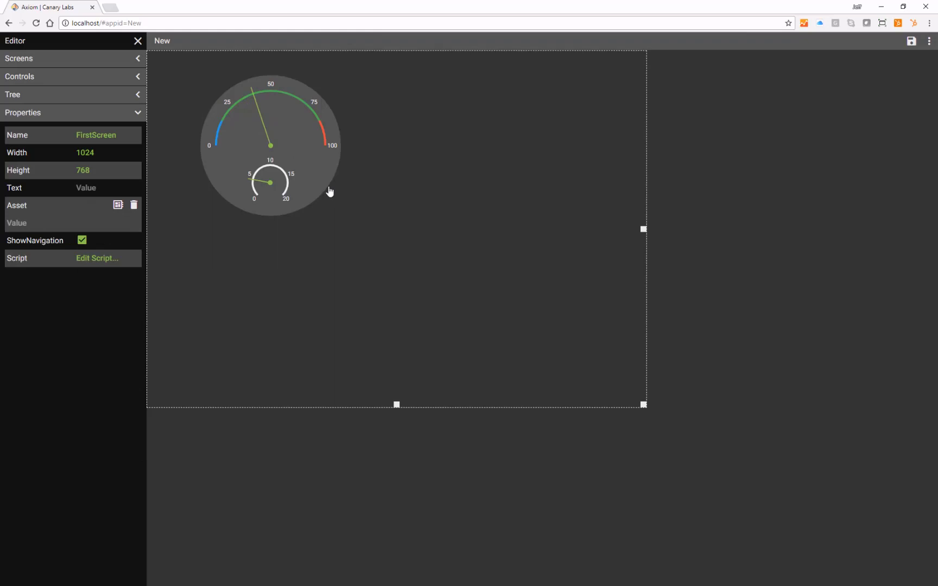
pyautogui.click(280, 179)
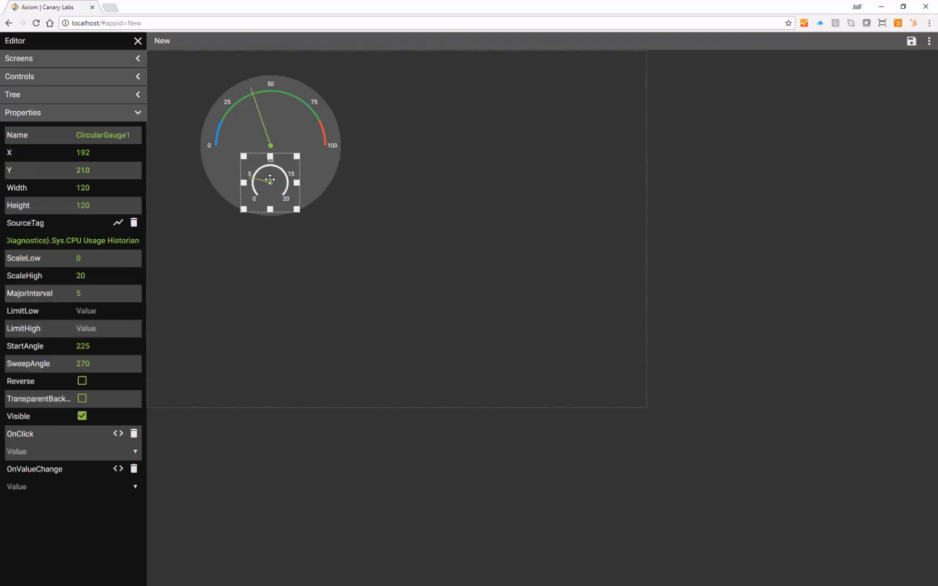
pyautogui.moveTo(273, 179); pyautogui.dragTo(277, 179)
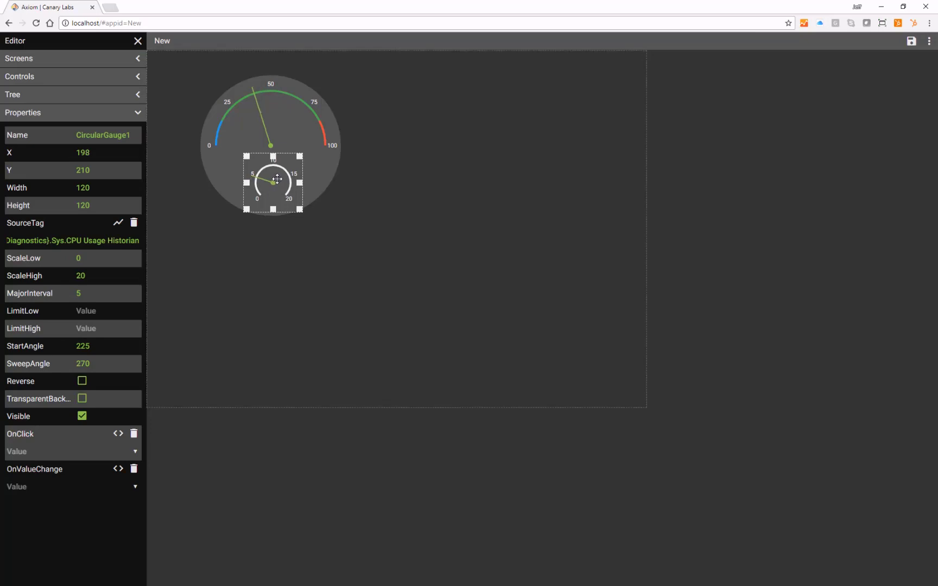
pyautogui.press('Left')
pyautogui.press('Left')
pyautogui.press('Left')
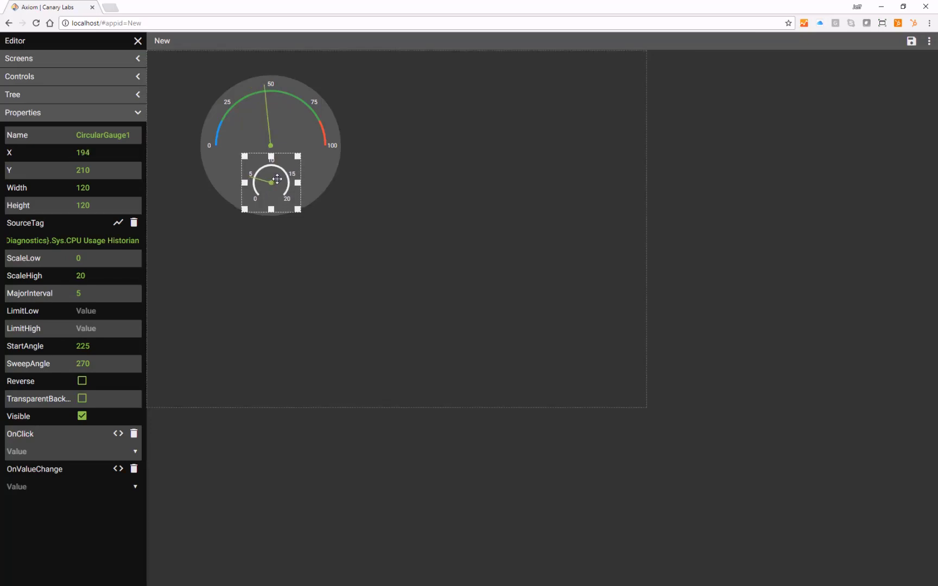
pyautogui.press('Left')
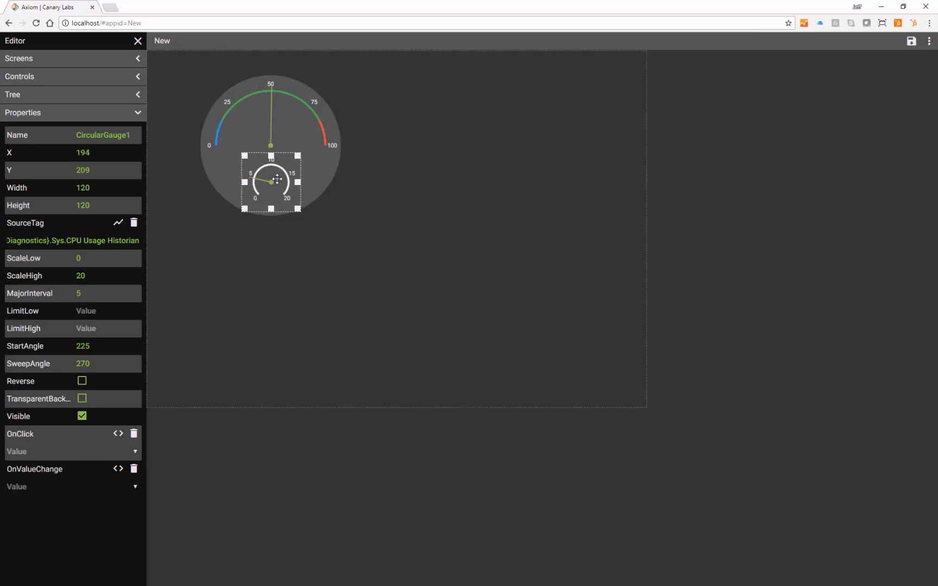
pyautogui.press('Up')
pyautogui.press('Up')
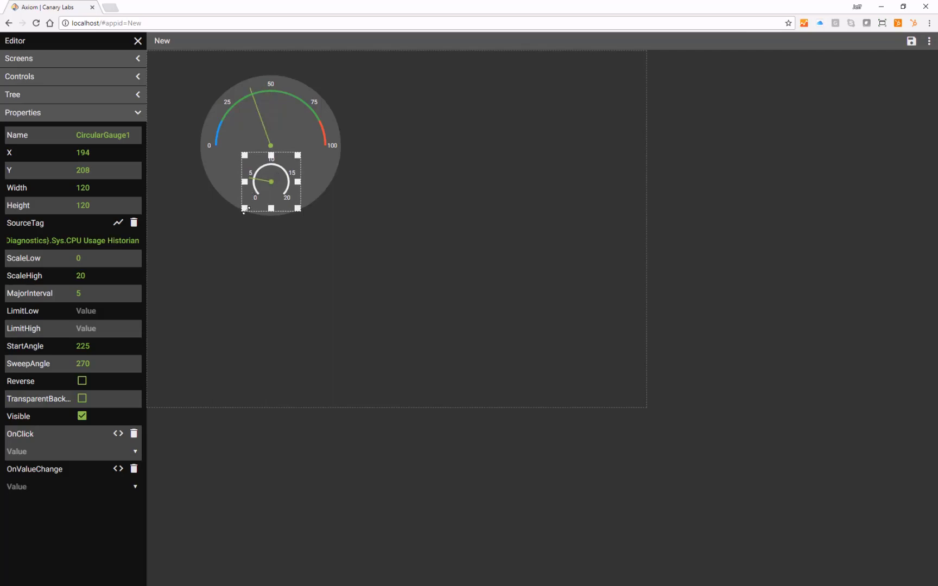
# - Enlarge the small gauge to about 150 by 144 and recenter it under the large gauge's pivot, at about X 179, Y 198
pyautogui.moveTo(243, 213); pyautogui.dragTo(232, 229)
pyautogui.moveTo(267, 194); pyautogui.dragTo(276, 188)
pyautogui.press('Left')
pyautogui.press('Left')
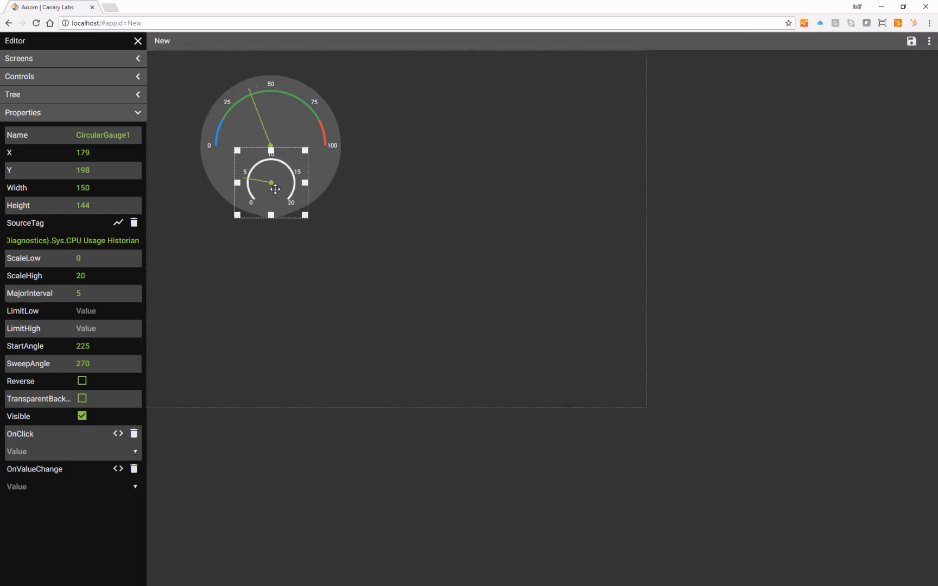
pyautogui.press('Right')
# - Turn on the small gauge's transparent background and deselect the gauge
pyautogui.click(82, 399)
pyautogui.click(379, 199)
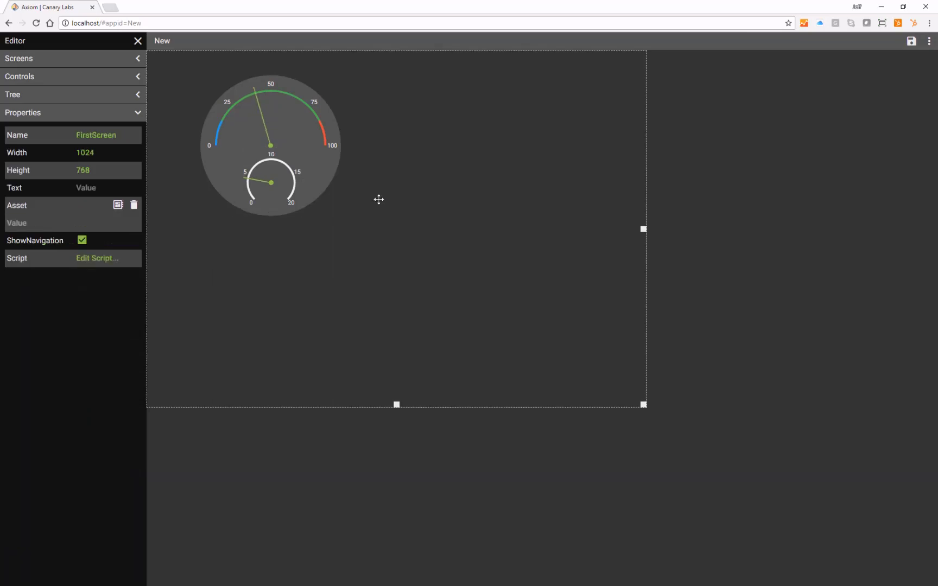
# - Examine the large gauge's OnClick and OnValueChange script templates, closing each without saving
pyautogui.click(221, 167)
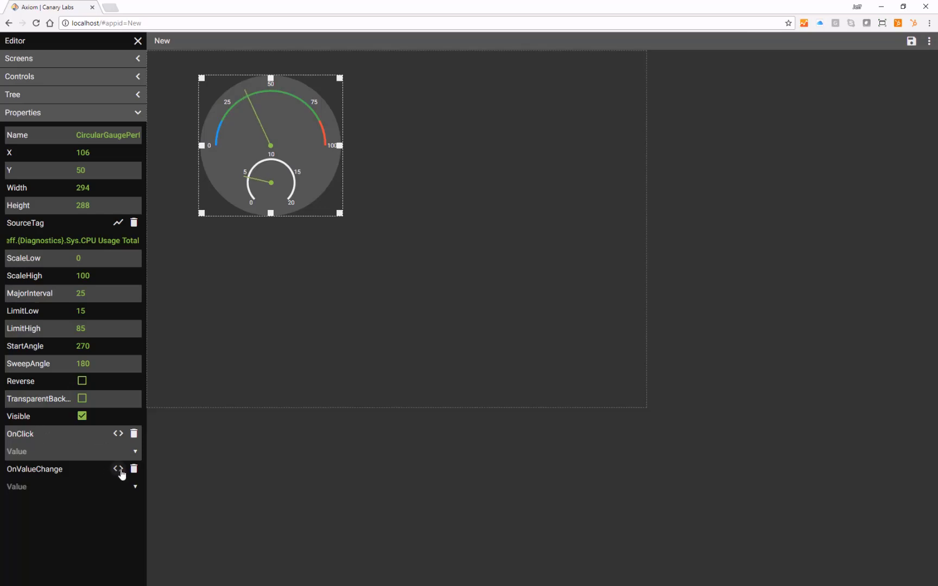
pyautogui.click(119, 434)
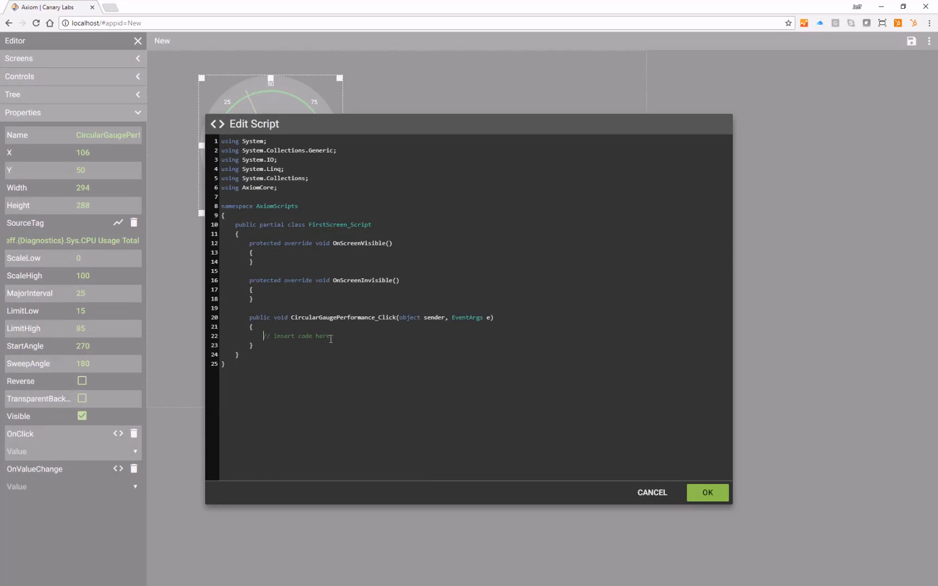
pyautogui.click(658, 492)
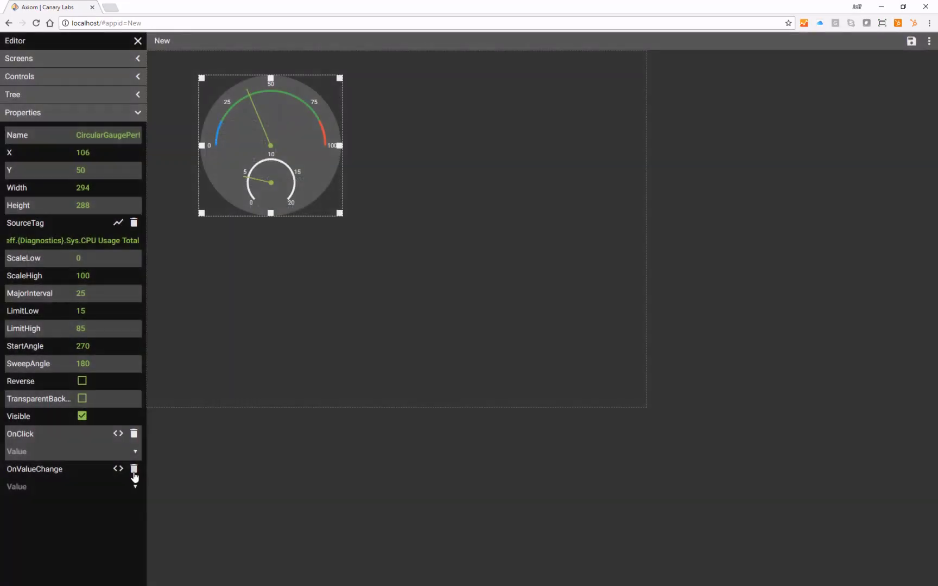
pyautogui.click(118, 469)
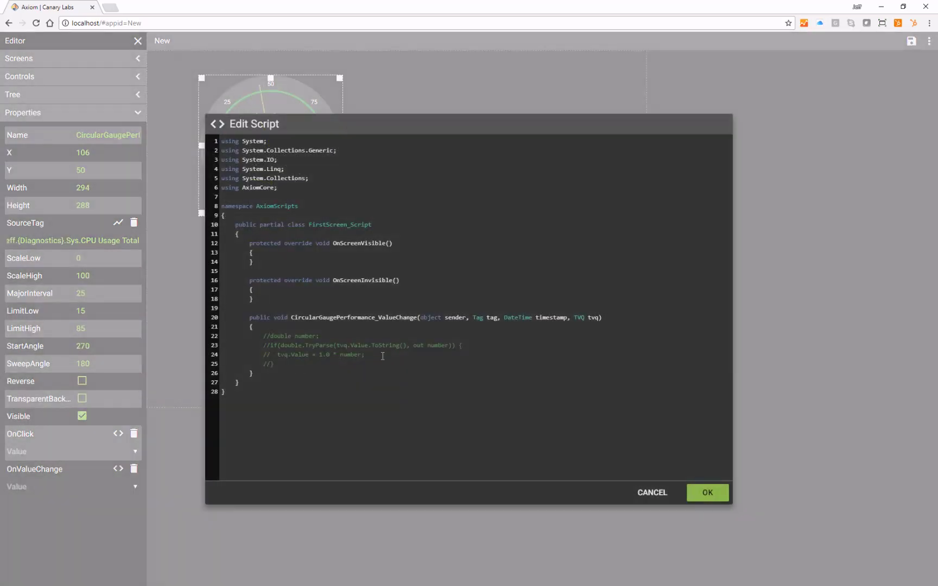
pyautogui.click(657, 494)
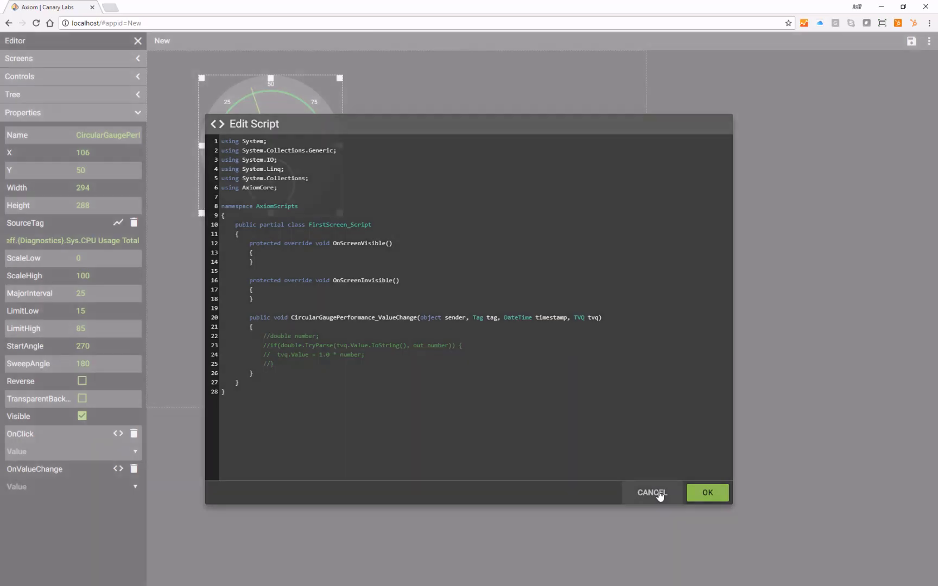